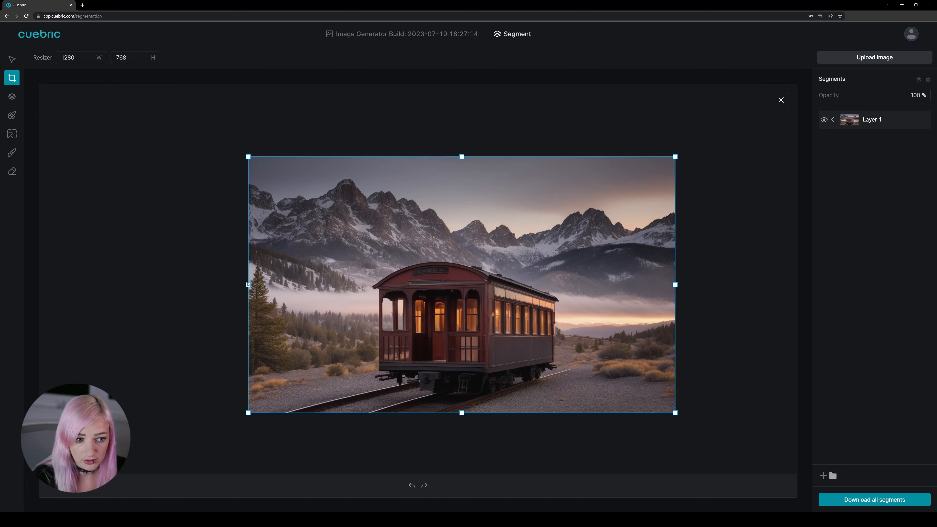
Extend the canvas leftward to 1522 px wide and fit the inpainting frame over the whole canvas.
left_click_drag(244, 285, 163, 285)
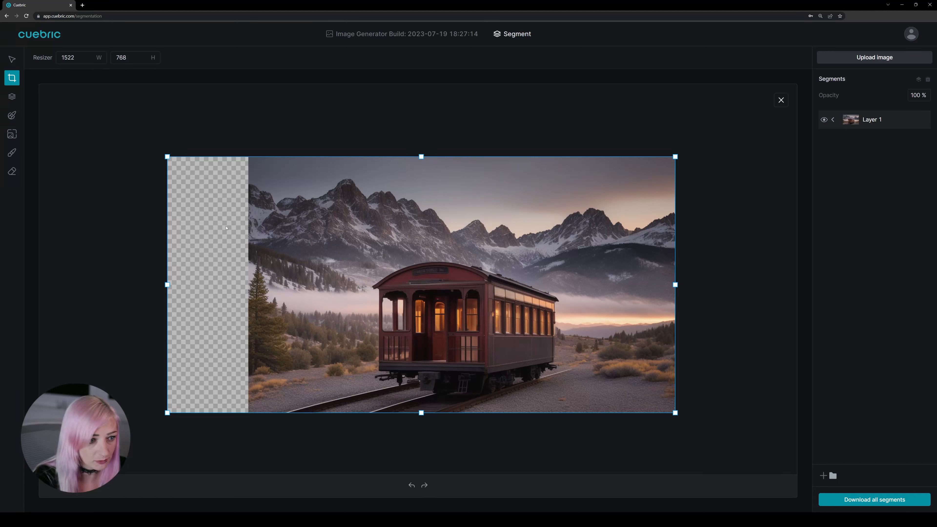
left_click(12, 115)
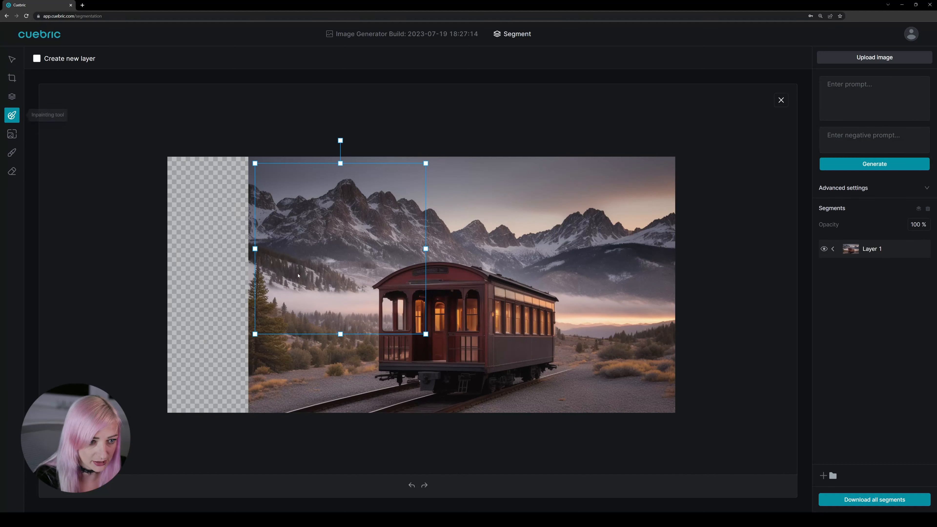
left_click_drag(321, 261, 237, 255)
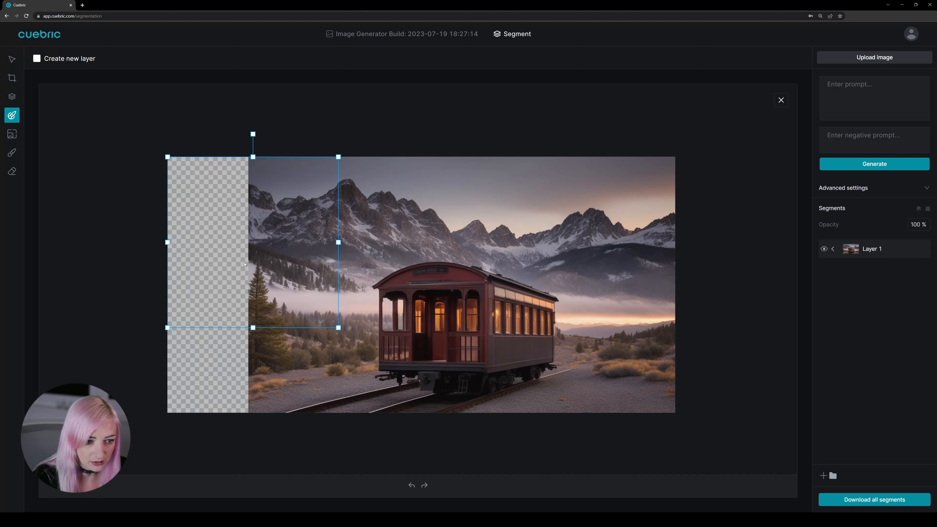
left_click_drag(252, 328, 255, 413)
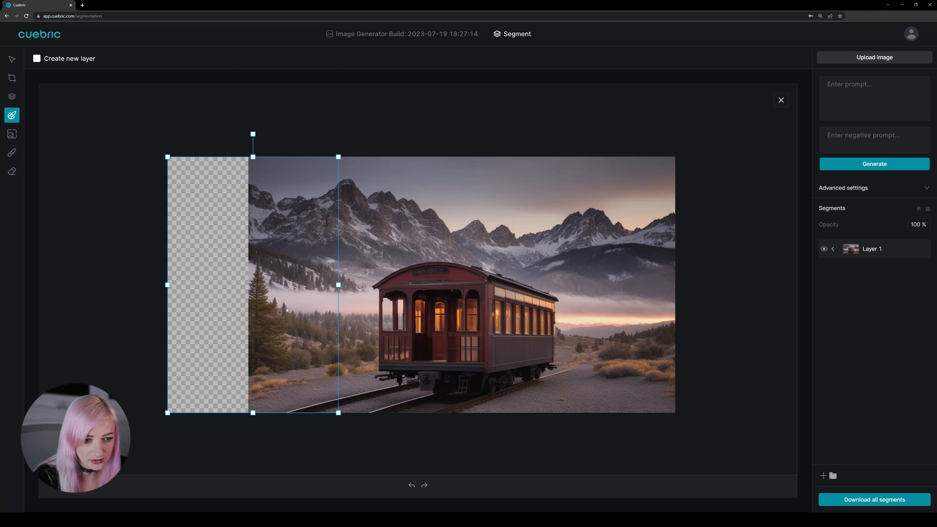
left_click_drag(340, 290, 676, 319)
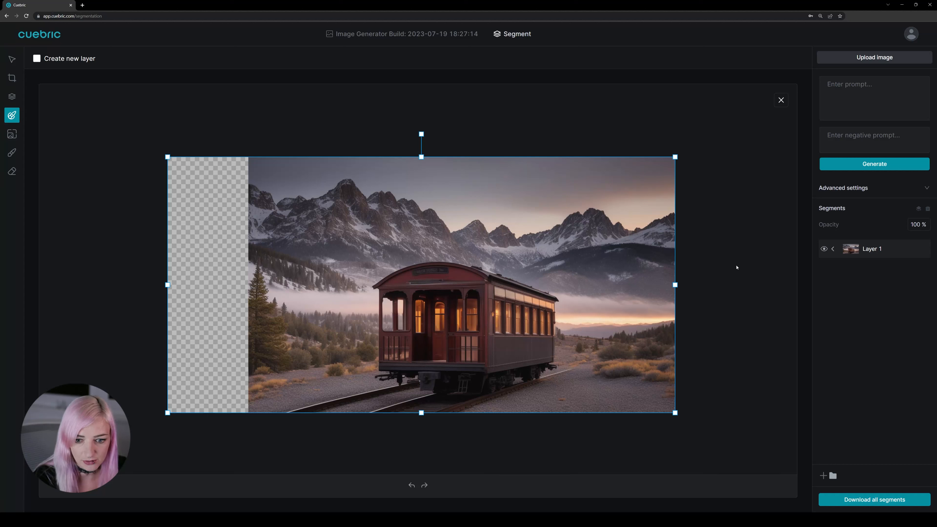
left_click_drag(676, 285, 289, 277)
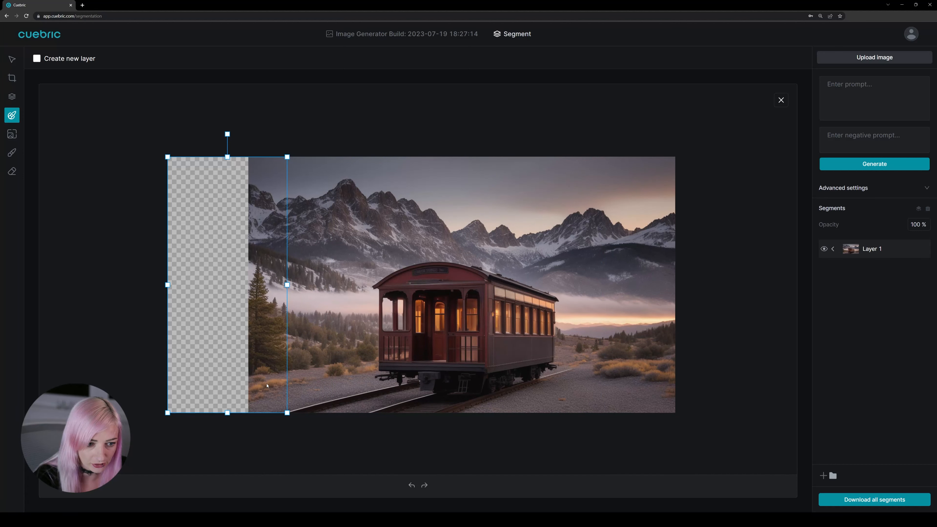
left_click(233, 204)
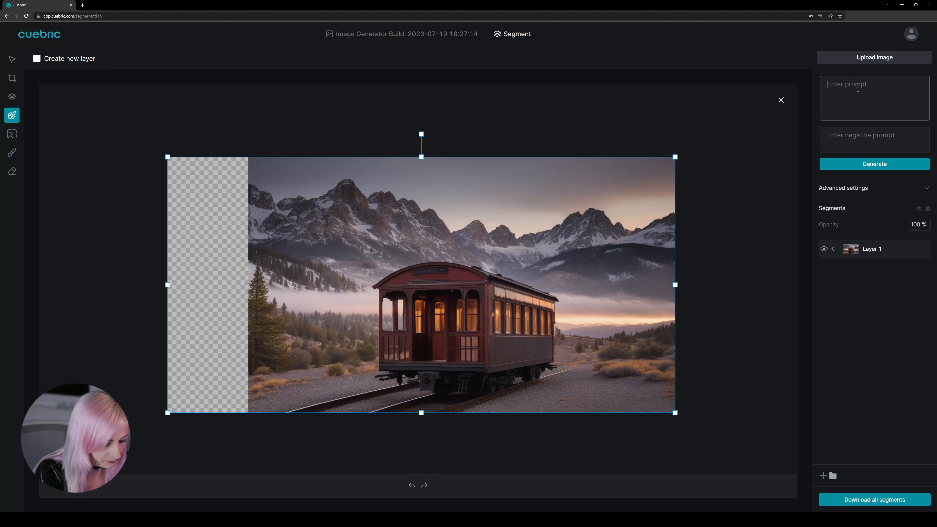
Generate an inpainting fill on a new layer with the prompt "mountain landscape".
type("mountain")
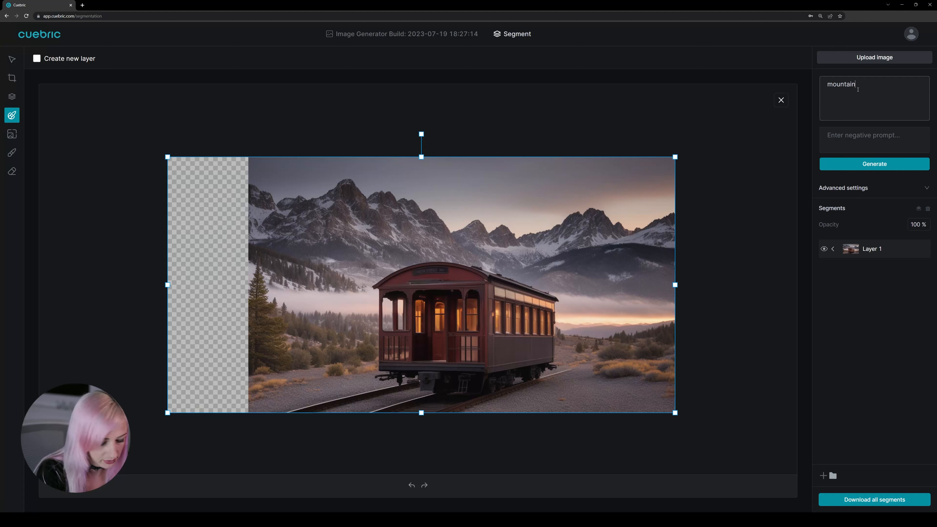
type(" a")
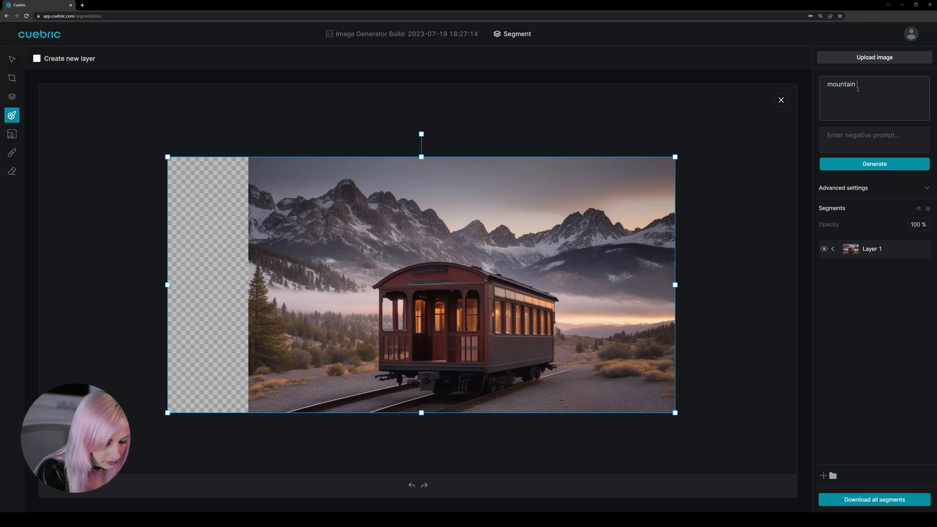
type("landscape")
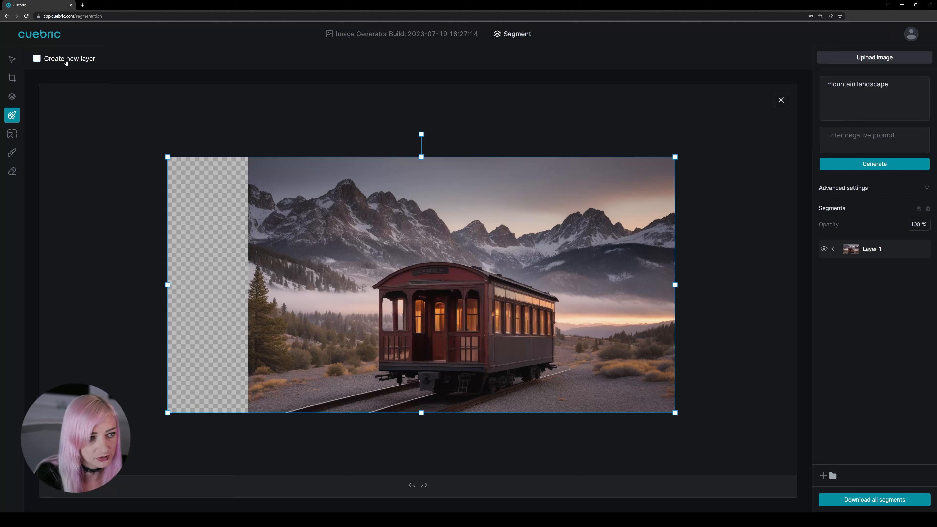
left_click(46, 62)
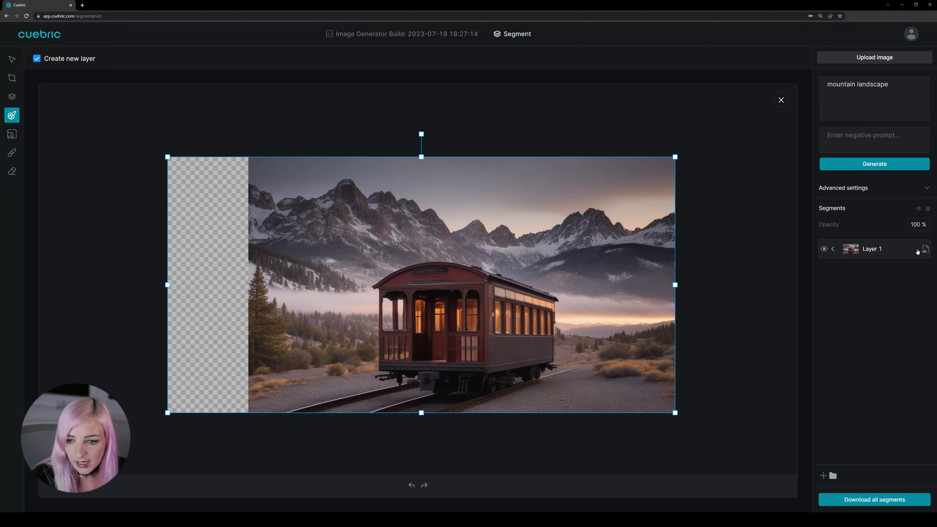
left_click(823, 167)
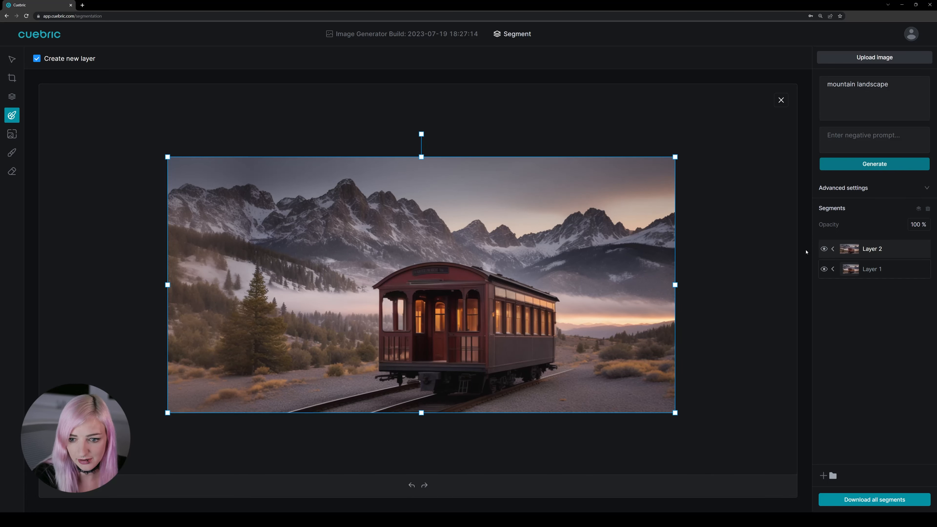
Hide and show Layer 2 to compare the fill with the original, and delete Layer 2.
left_click(824, 249)
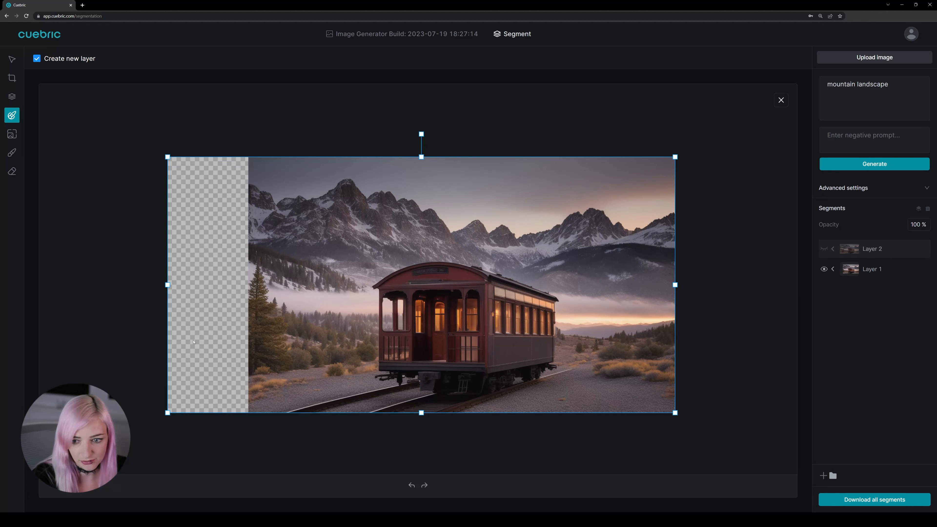
left_click(824, 250)
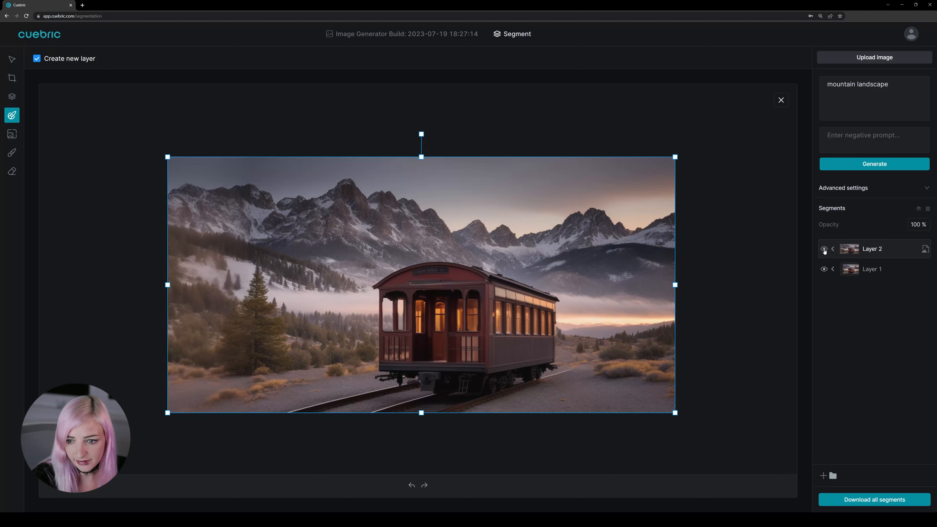
left_click(928, 208)
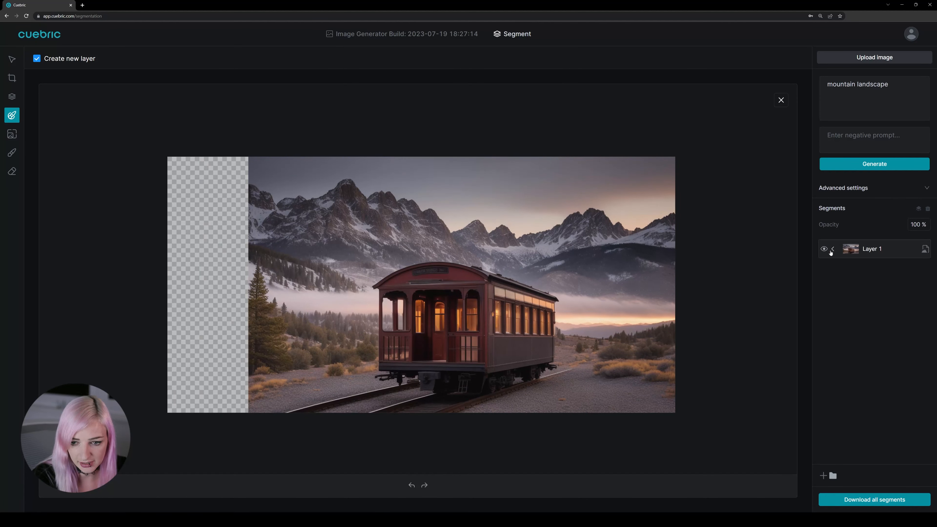
left_click(9, 117)
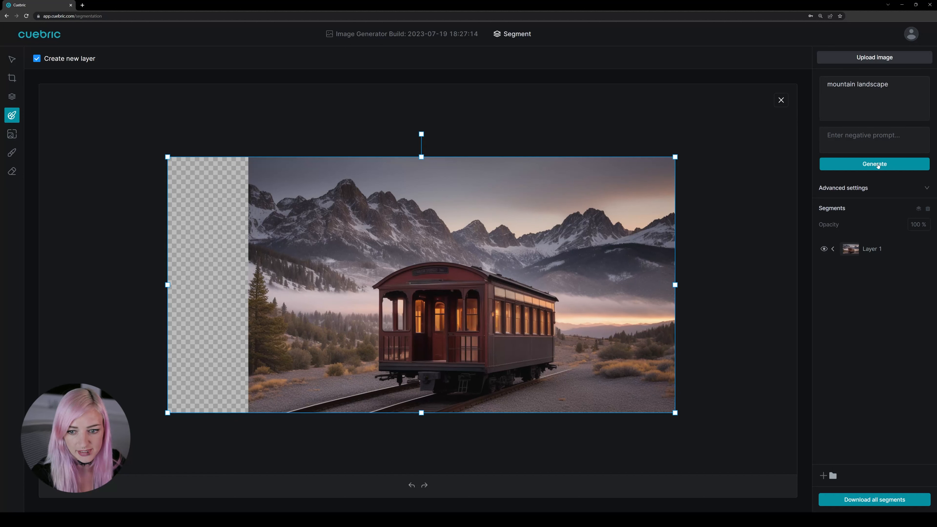
left_click(859, 191)
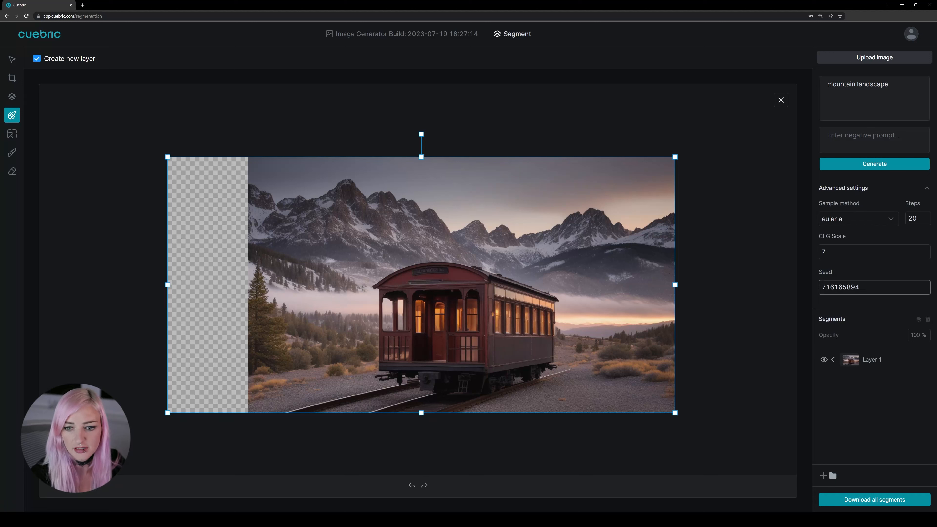
left_click_drag(831, 287, 820, 291)
type("12431")
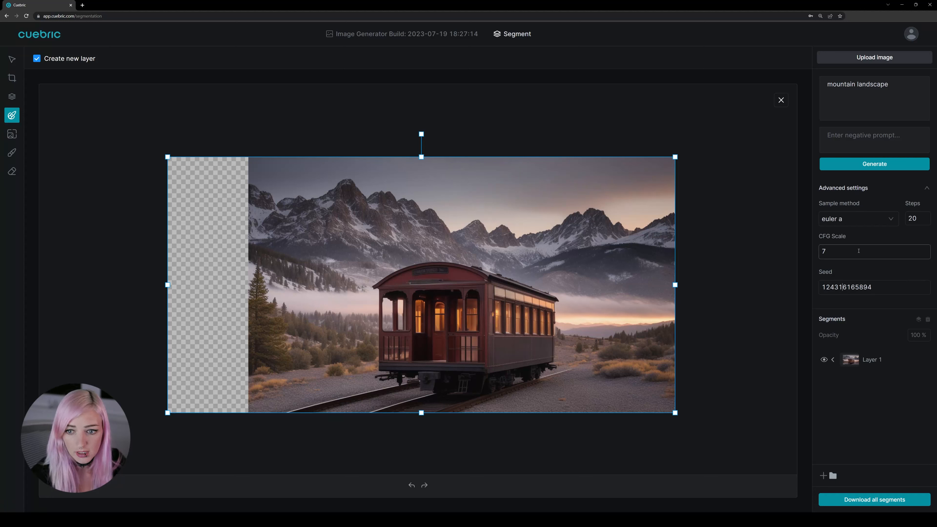
left_click(926, 189)
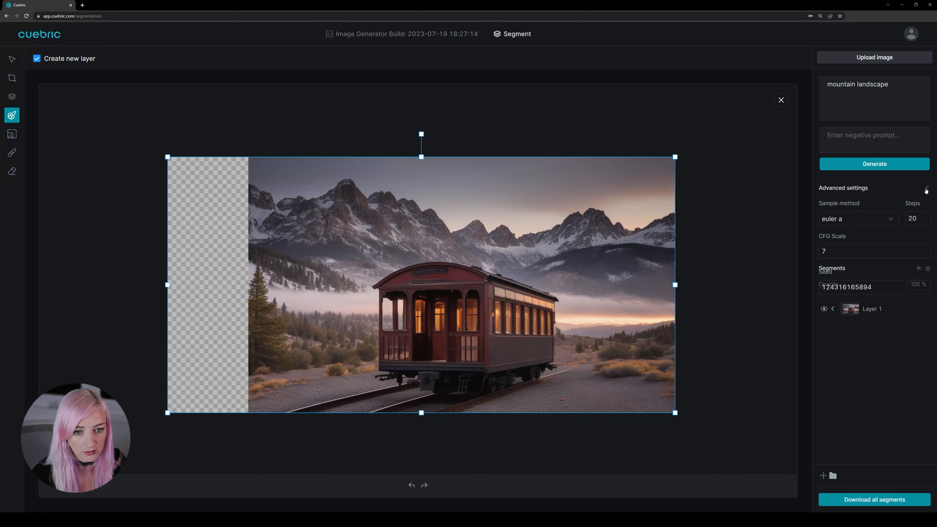
left_click(878, 164)
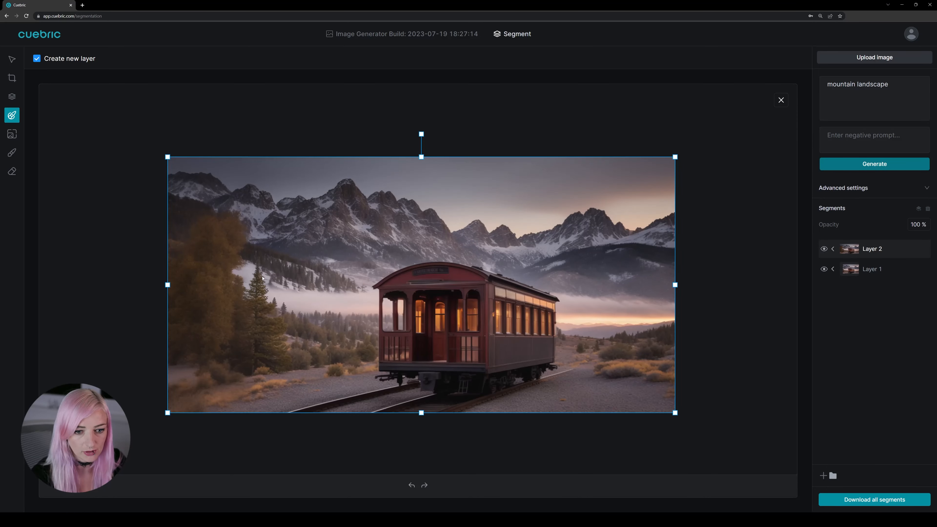
Hide Layer 1 and erase the red train car from Layer 2 with a 39 px eraser brush.
left_click(824, 269)
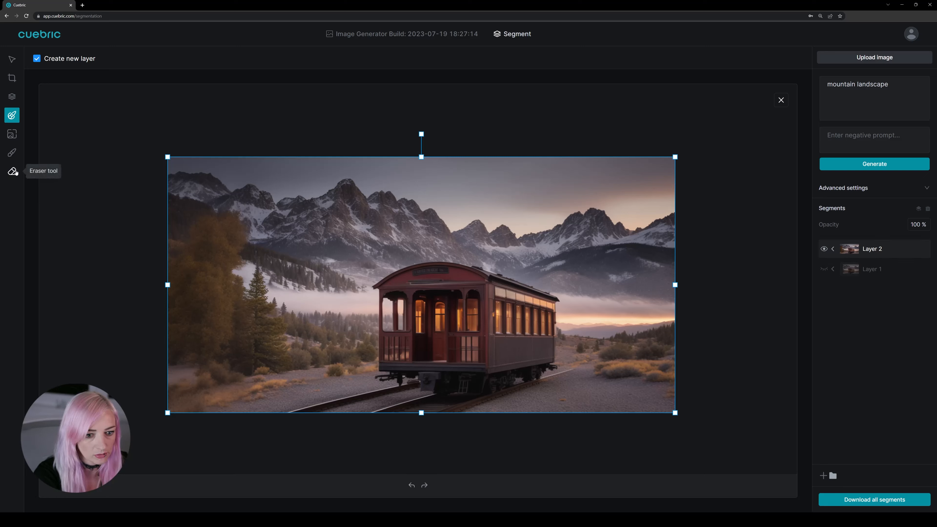
left_click(13, 171)
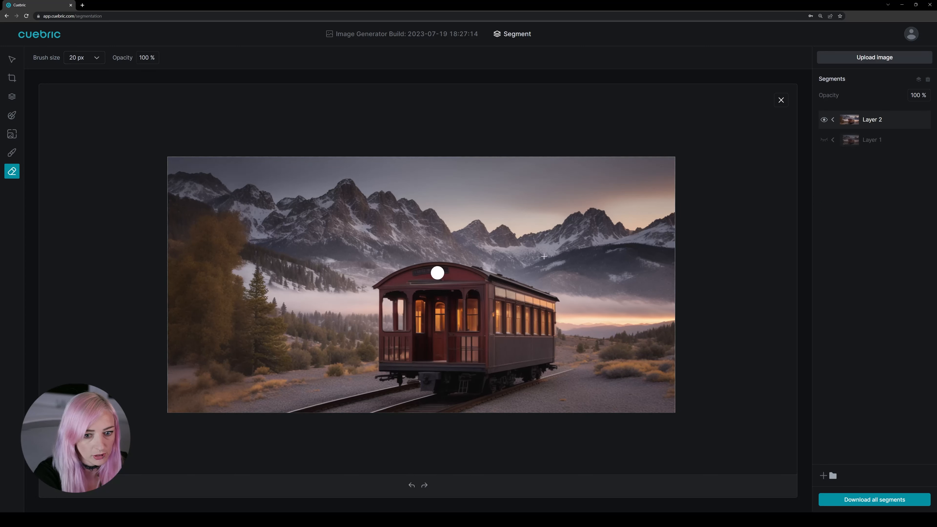
left_click(96, 61)
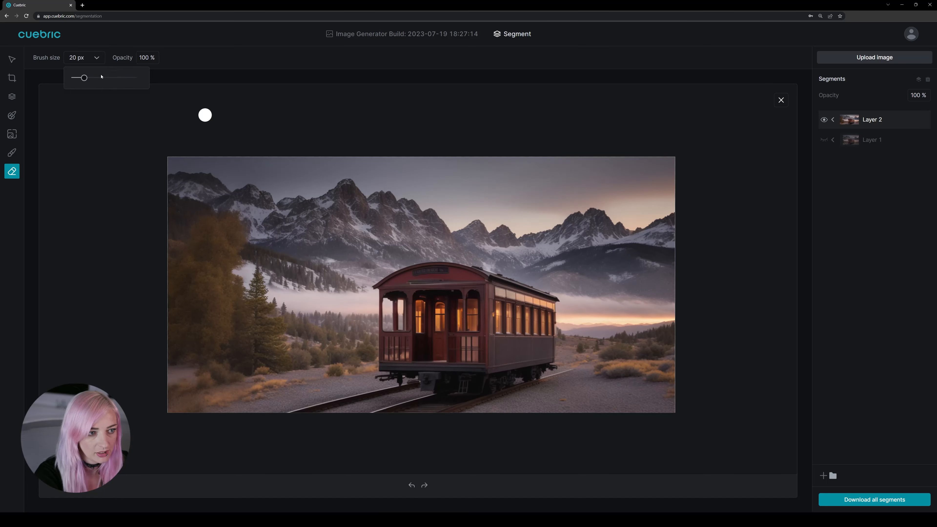
left_click_drag(82, 80, 97, 79)
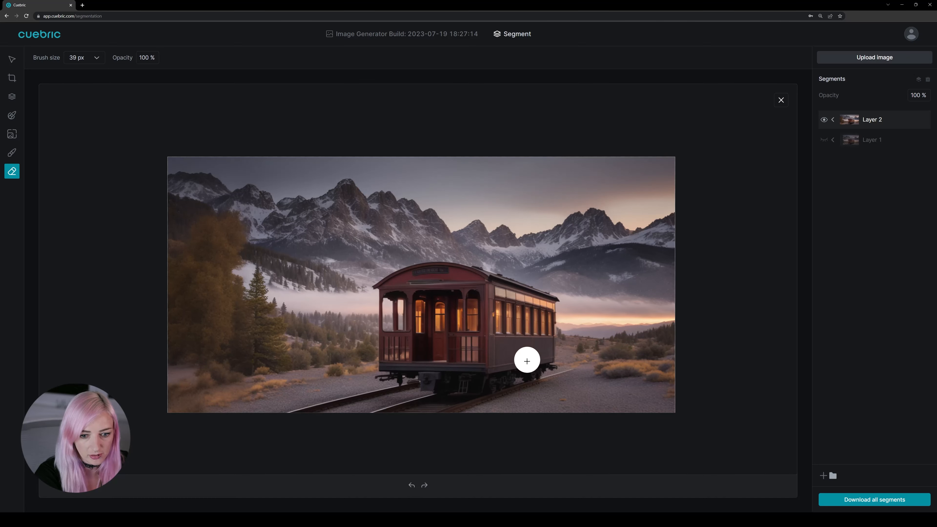
mouse_move(546, 364)
left_mouse_down()
mouse_move(550, 302)
mouse_move(468, 268)
mouse_move(403, 274)
mouse_move(397, 289)
mouse_move(385, 285)
mouse_move(396, 281)
mouse_move(385, 339)
mouse_move(414, 379)
mouse_move(428, 386)
mouse_move(551, 368)
mouse_move(457, 294)
mouse_move(491, 305)
mouse_move(478, 358)
mouse_move(417, 283)
mouse_move(489, 366)
mouse_move(436, 346)
mouse_move(446, 327)
mouse_move(480, 327)
left_mouse_up()
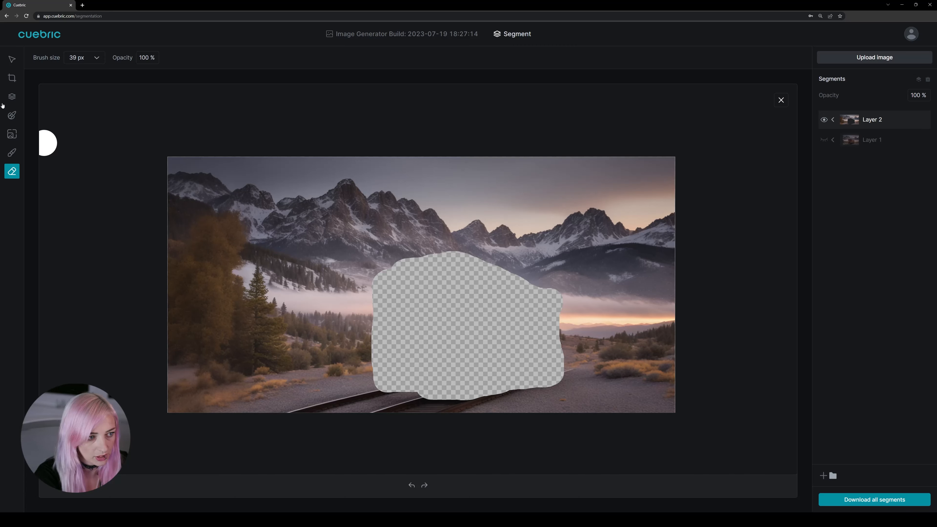
Replace the inpainting prompt with "crashed spaceship" and generate it into the erased area on a new layer.
left_click(14, 115)
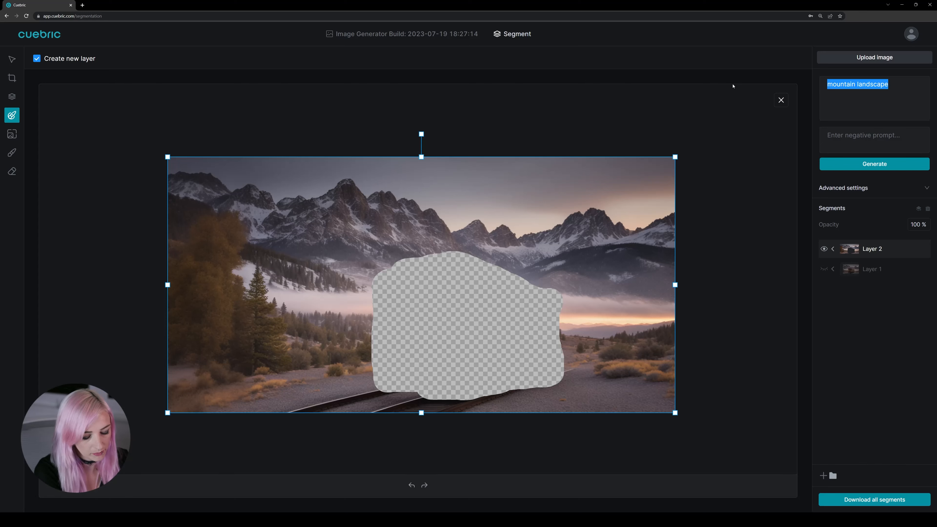
type("ps")
key("BackSpace")
type("s")
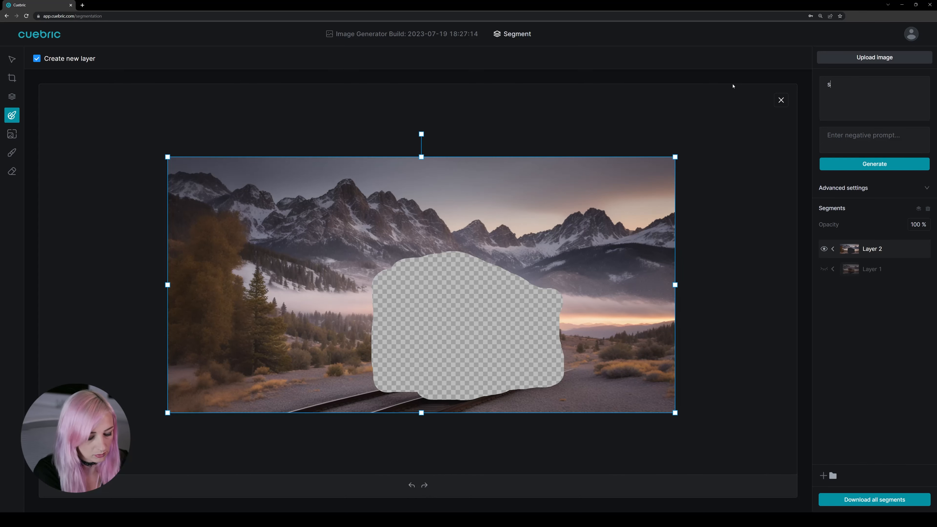
type("pacesh")
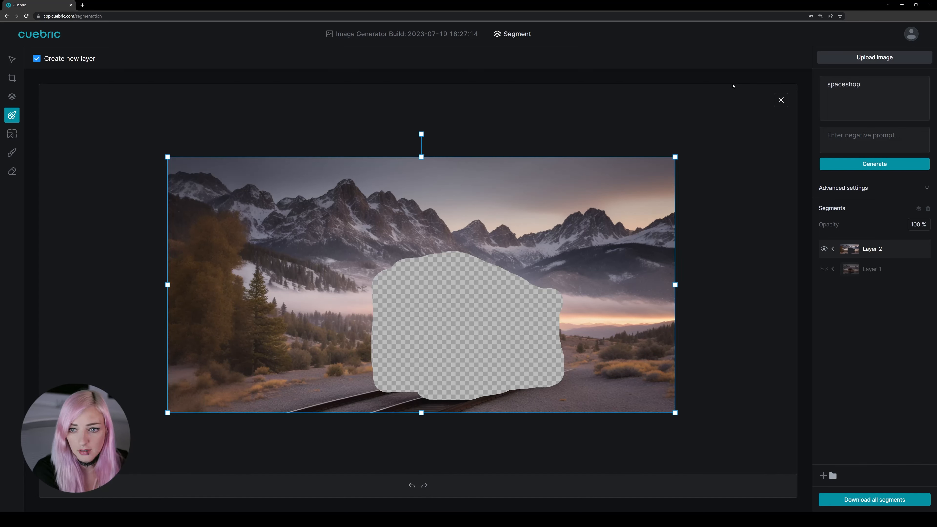
type("ip")
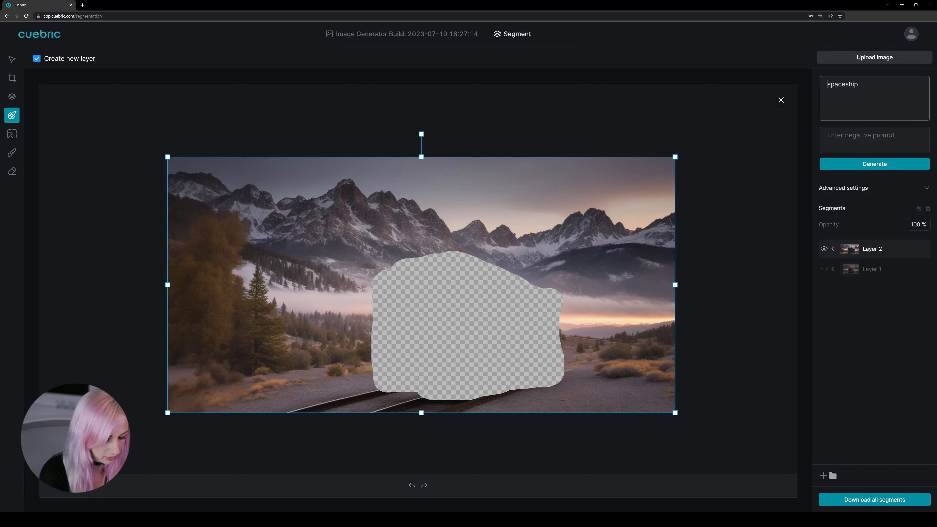
type("crashed")
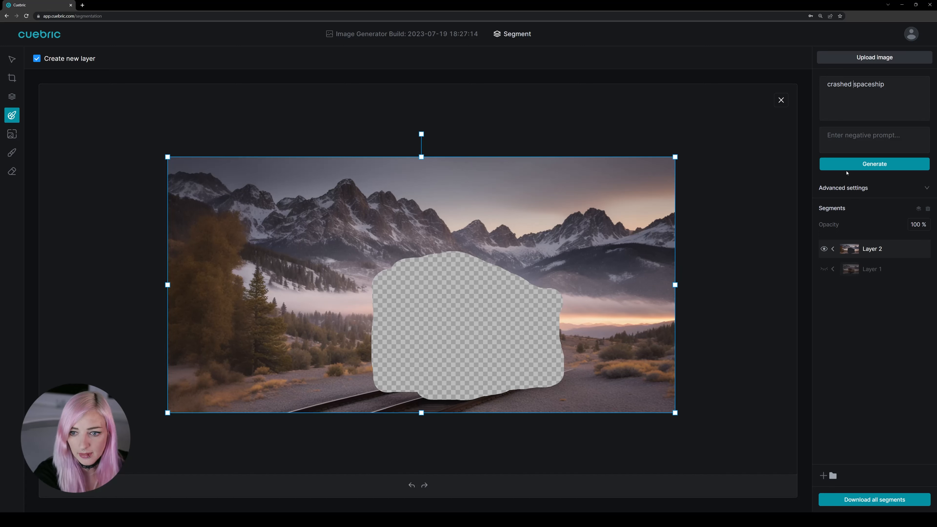
left_click(847, 166)
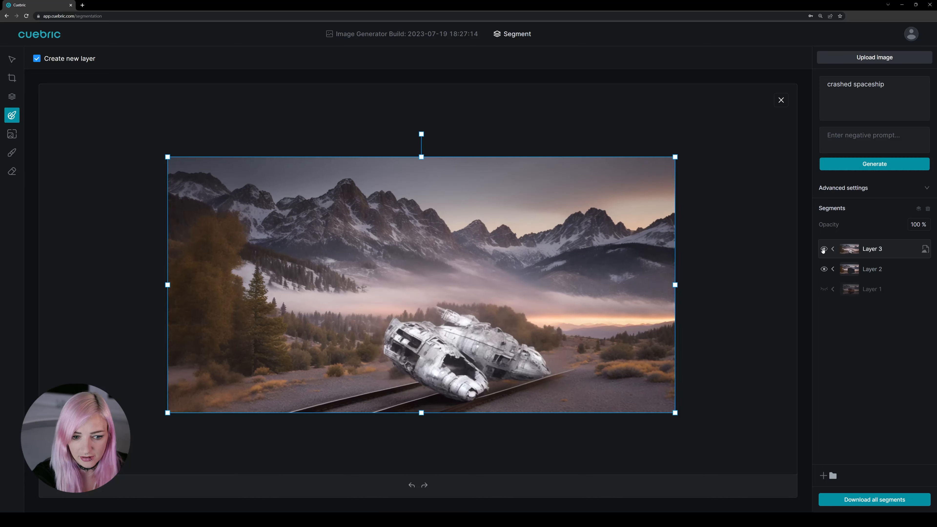
Delete Layer 2 and Layer 1, keeping only the spaceship layer.
left_click(862, 271)
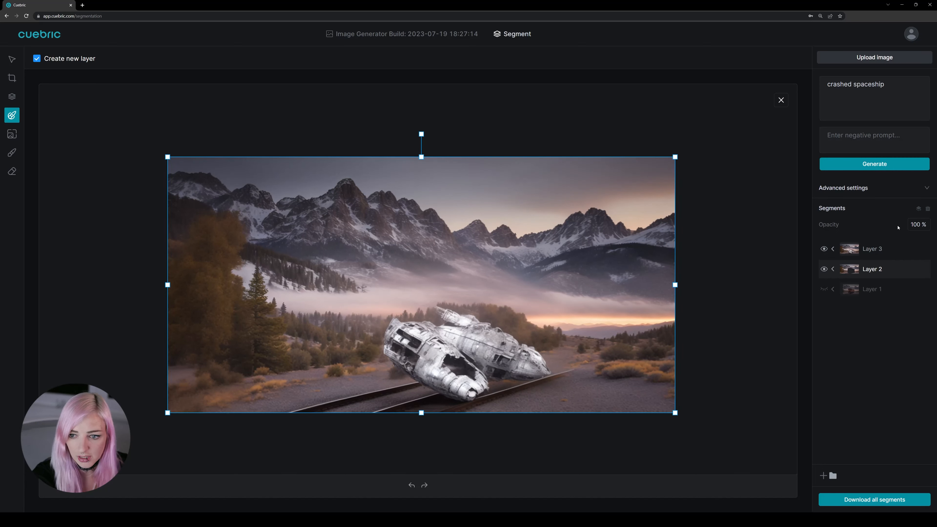
left_click(929, 209)
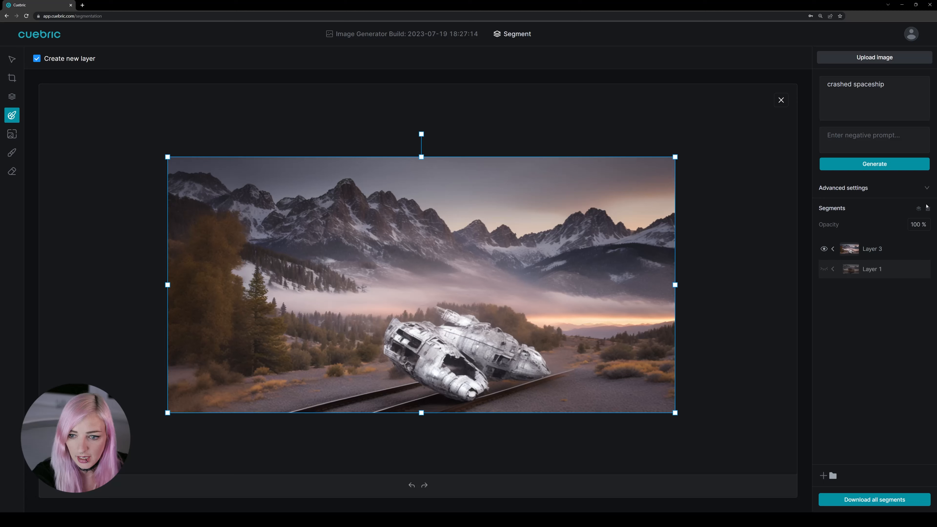
left_click(928, 209)
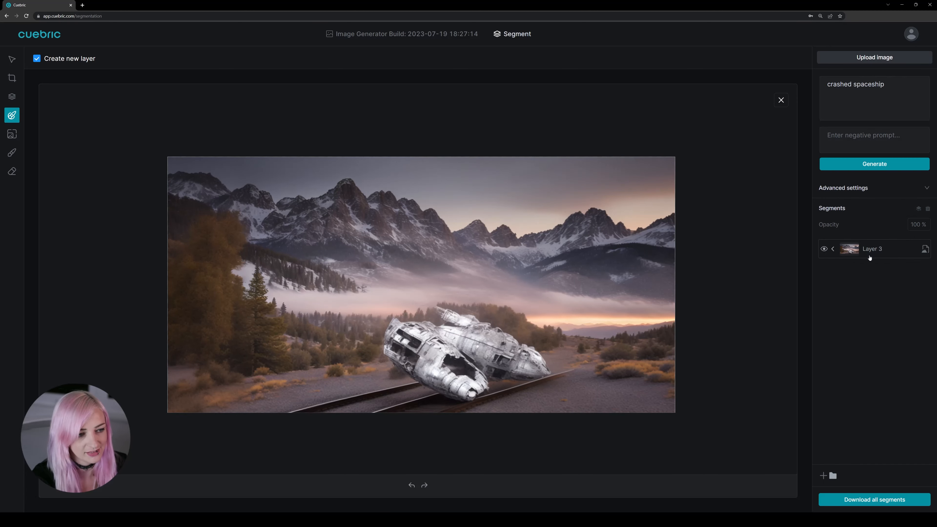